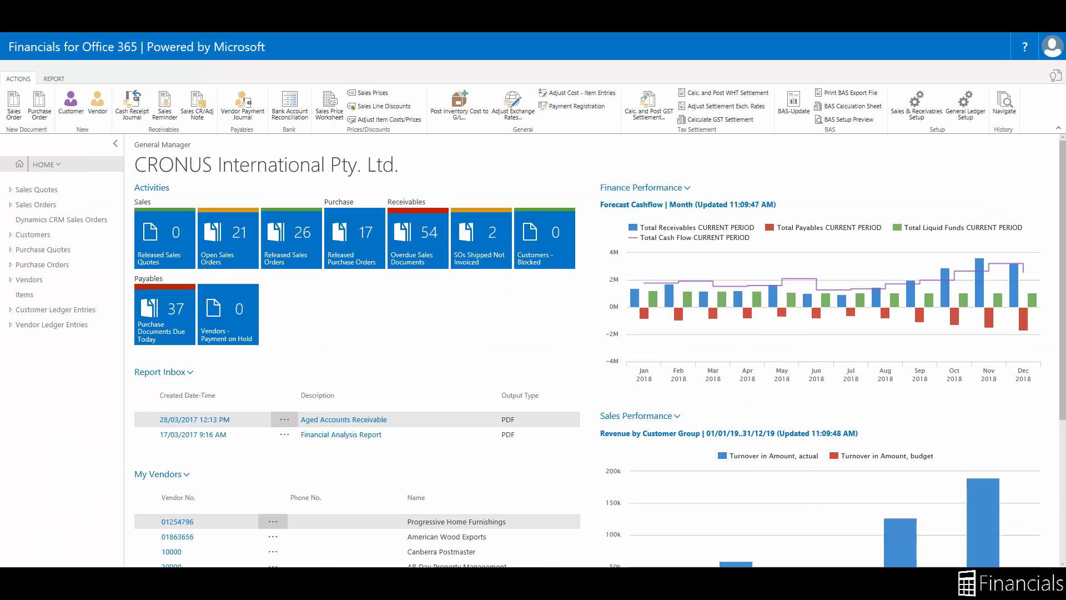
# In General Ledger Setup, allow posting from 01/01/2018 to 31/12/2018, then close the page.
pyautogui.click(1056, 76)
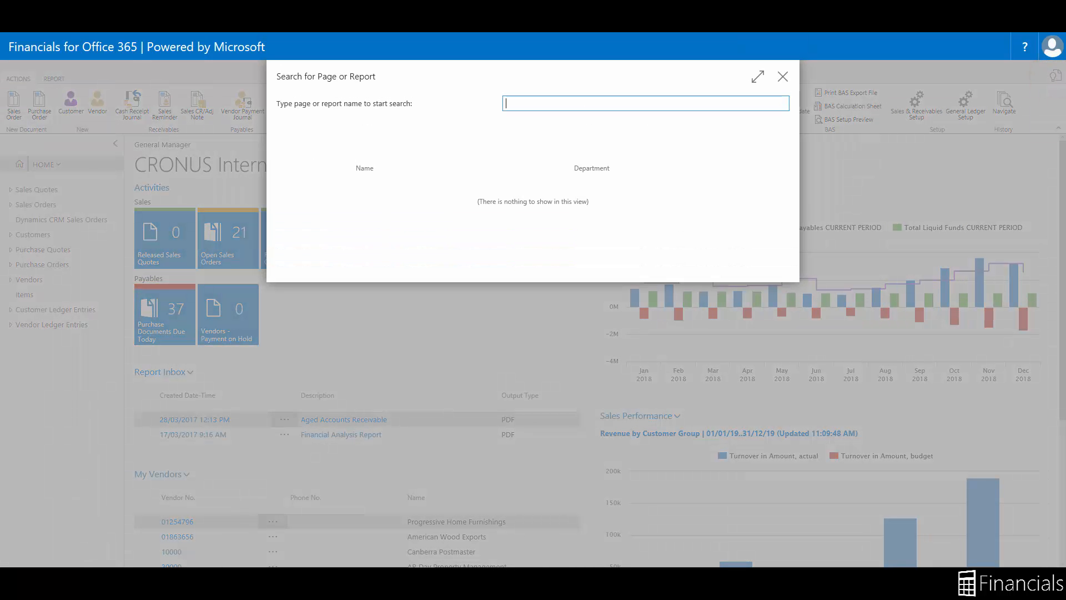
pyautogui.write('General Le')
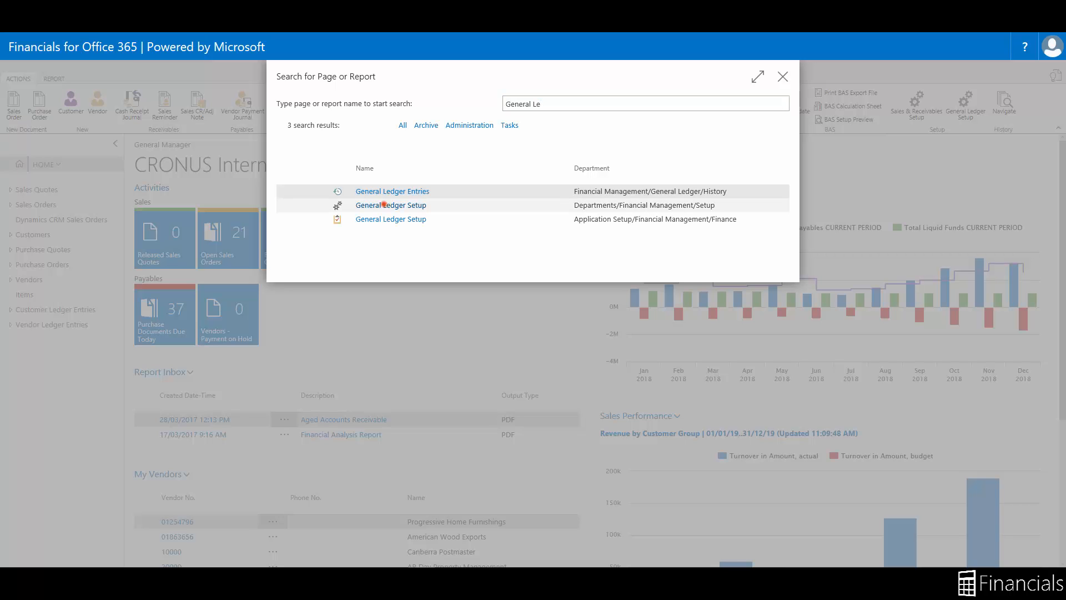
pyautogui.click(383, 205)
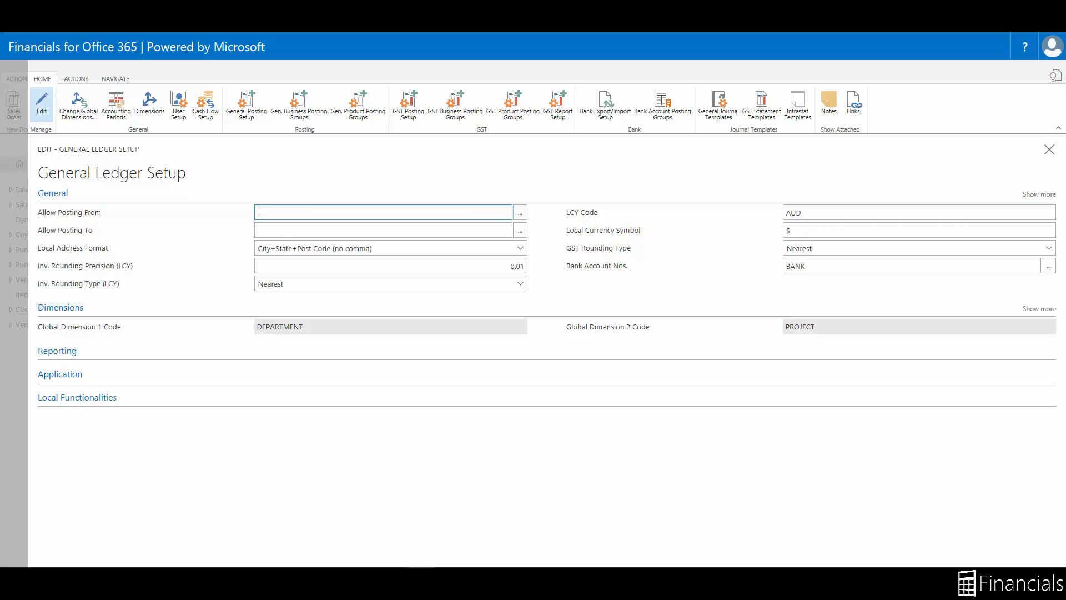
pyautogui.click(71, 213)
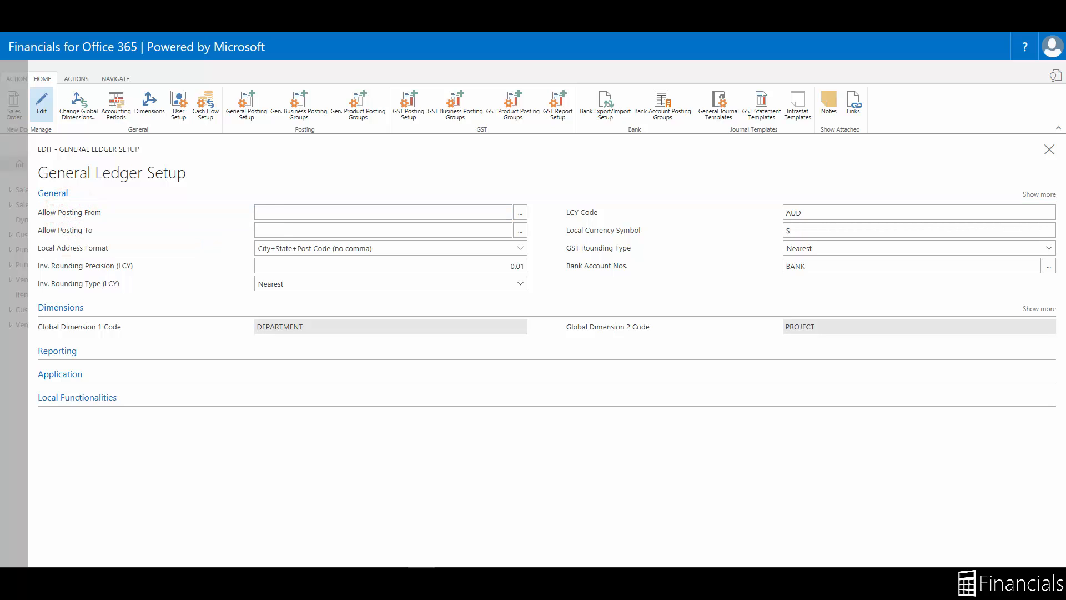
pyautogui.click(302, 214)
pyautogui.write('010118')
pyautogui.press('Tab')
pyautogui.write('311218')
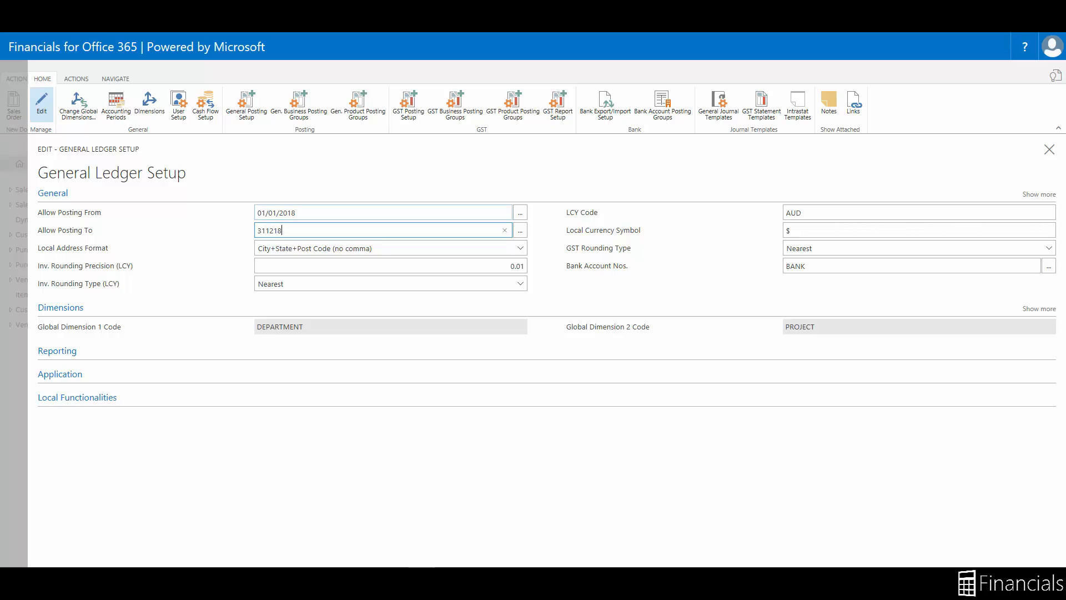
pyautogui.press('Tab')
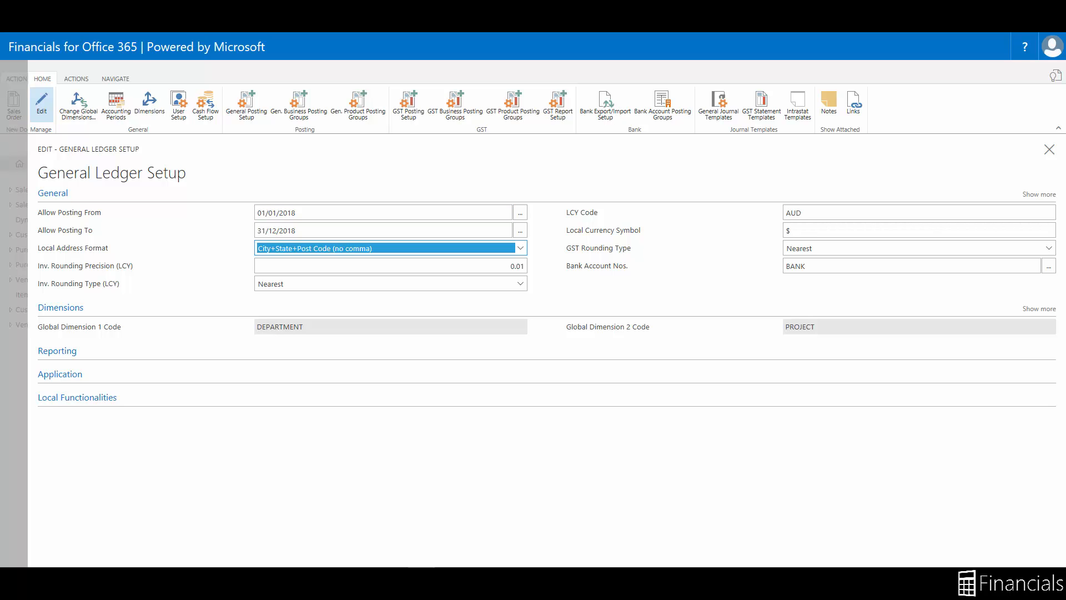
pyautogui.click(10, 242)
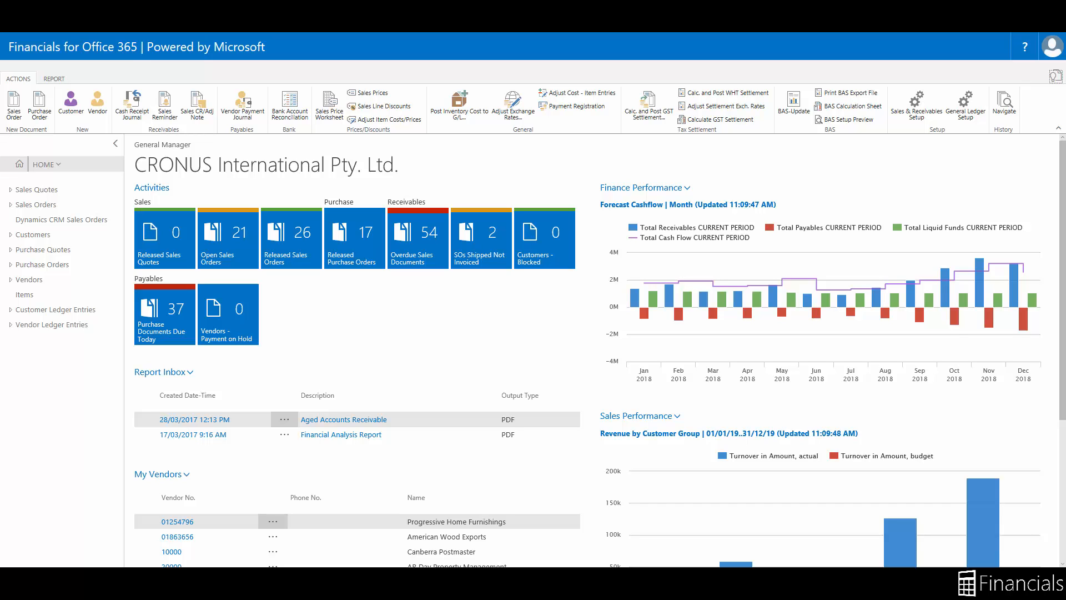
# Open the User Setup list and switch it to edit mode.
pyautogui.click(1056, 76)
pyautogui.write('Us')
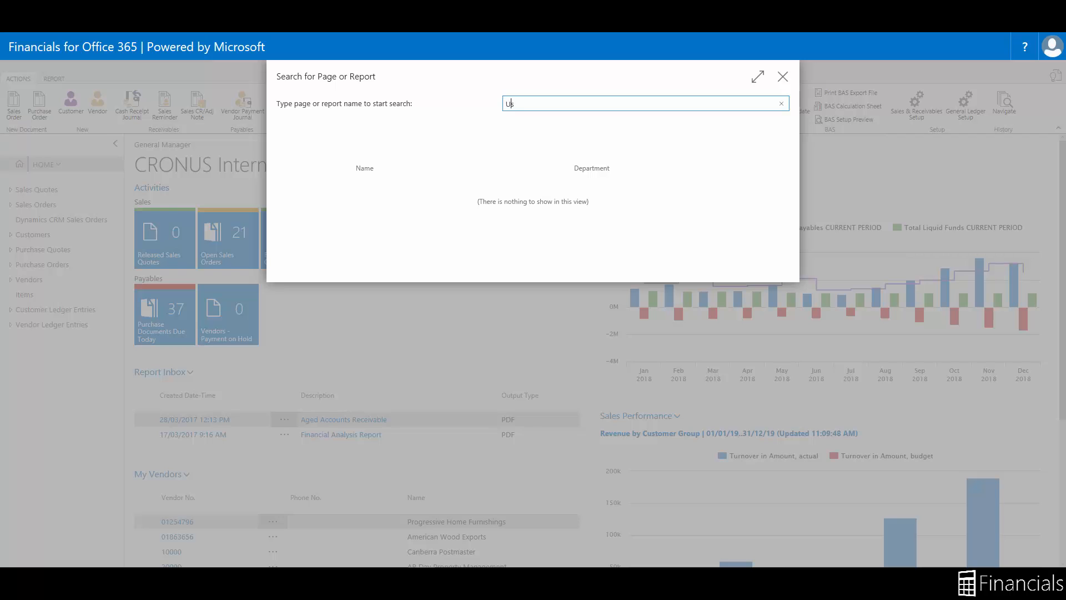
pyautogui.write('er Setup')
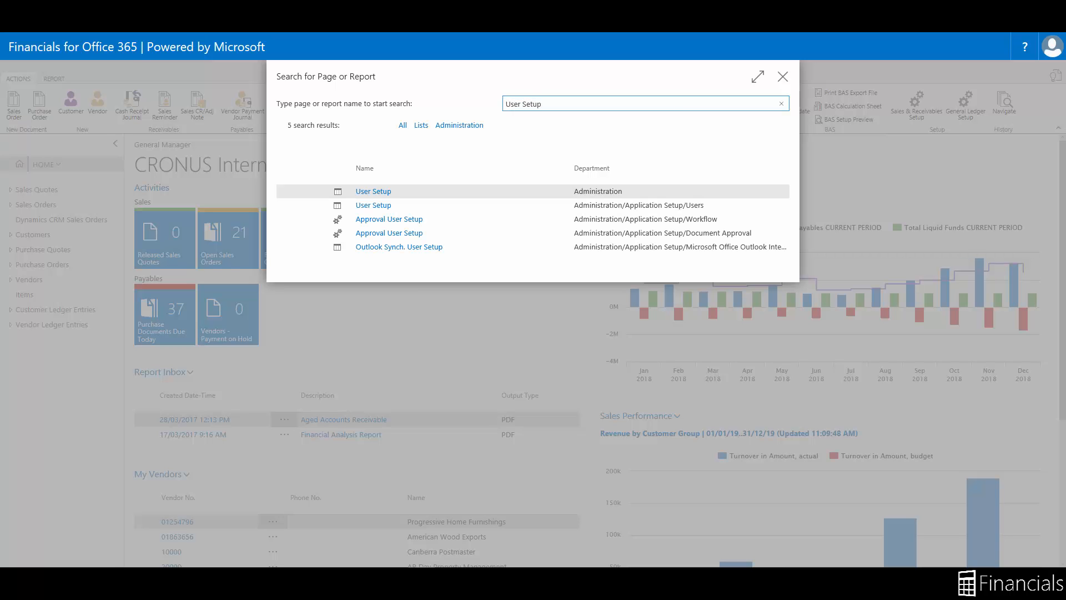
pyautogui.click(370, 191)
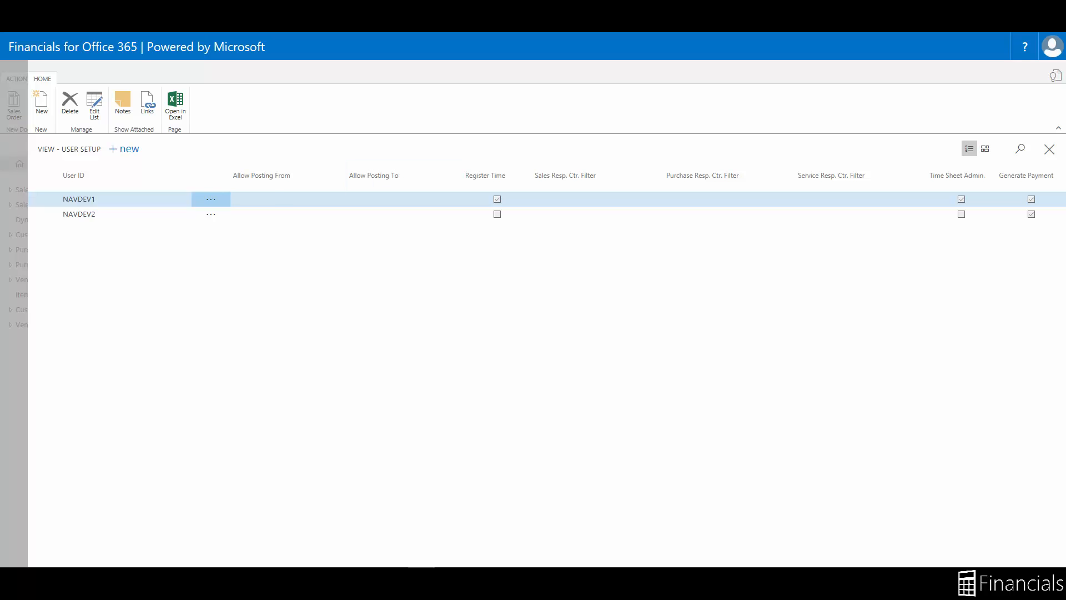
pyautogui.click(271, 198)
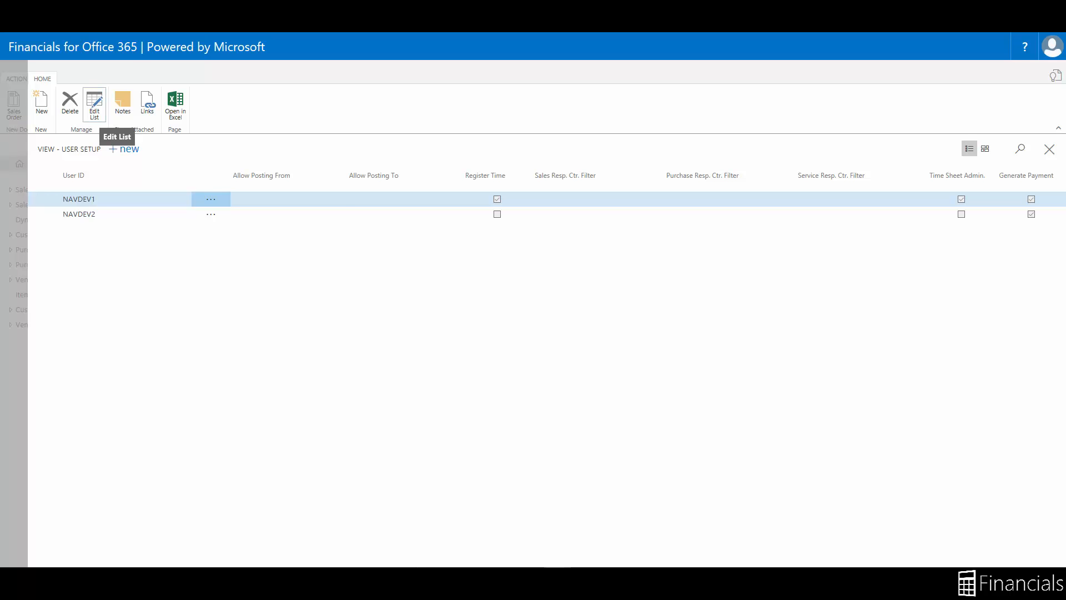
pyautogui.click(94, 104)
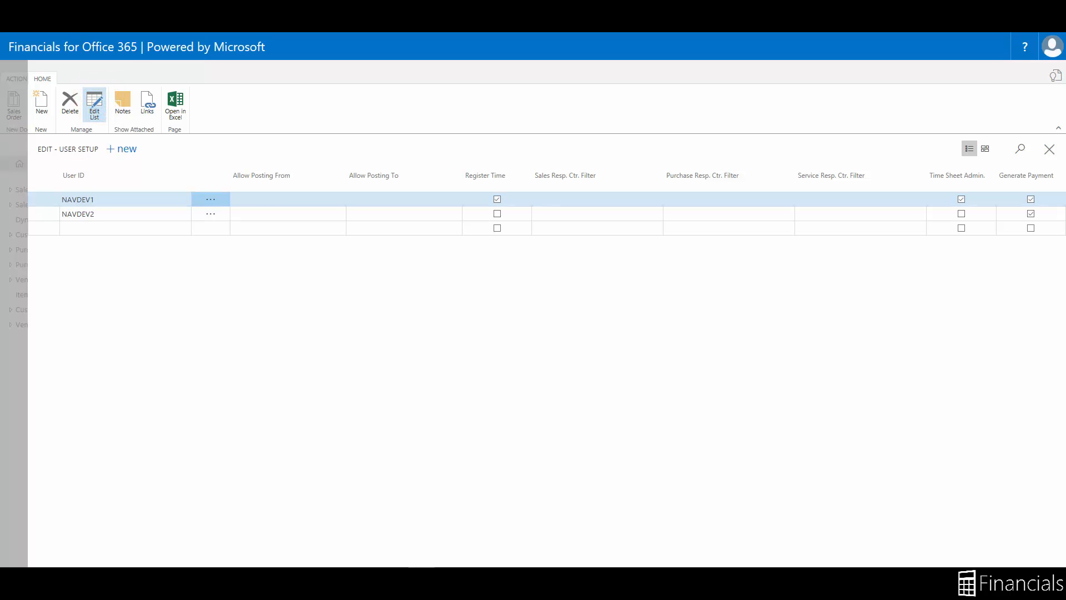
# Set the first user's Allow Posting From to 01/01/2018 and To to 31/01/2018, then close.
pyautogui.click(126, 200)
pyautogui.press('Tab')
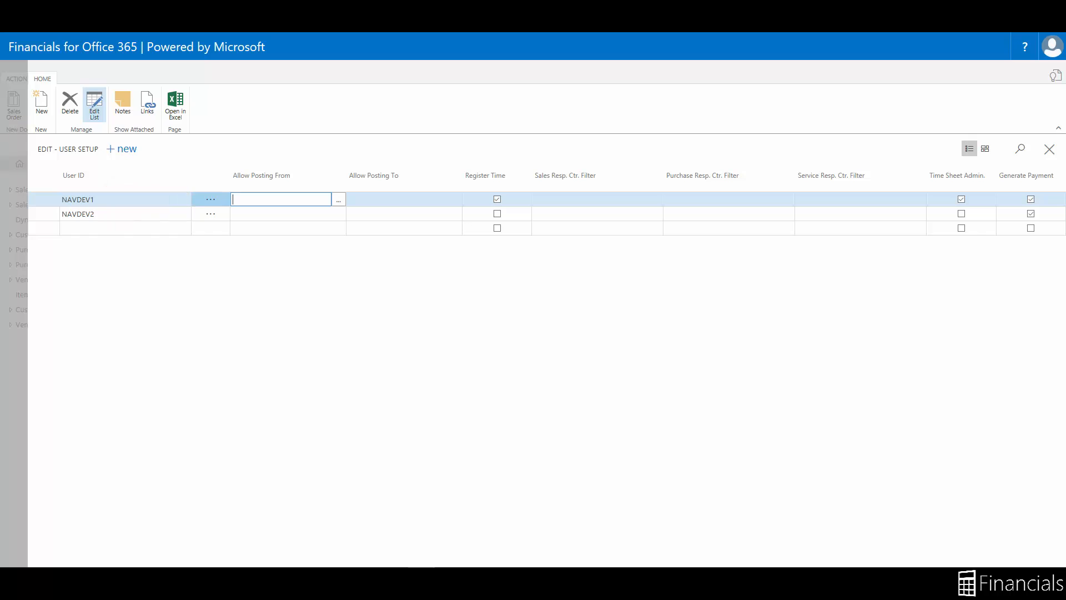
pyautogui.write('01/01/2018')
pyautogui.press('Tab')
pyautogui.write('310118')
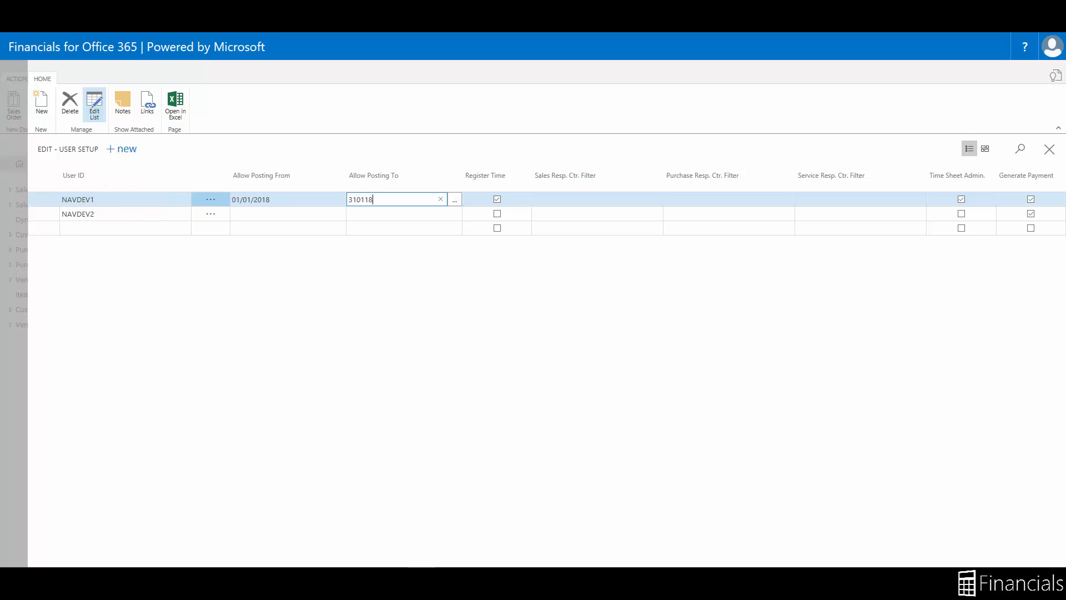
pyautogui.press('Tab')
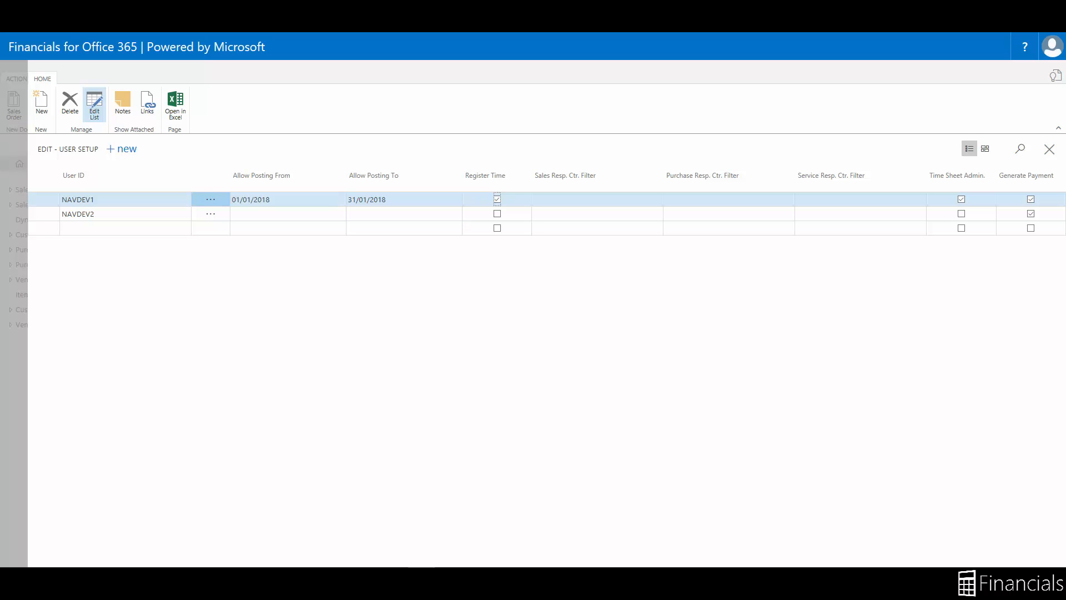
pyautogui.click(14, 210)
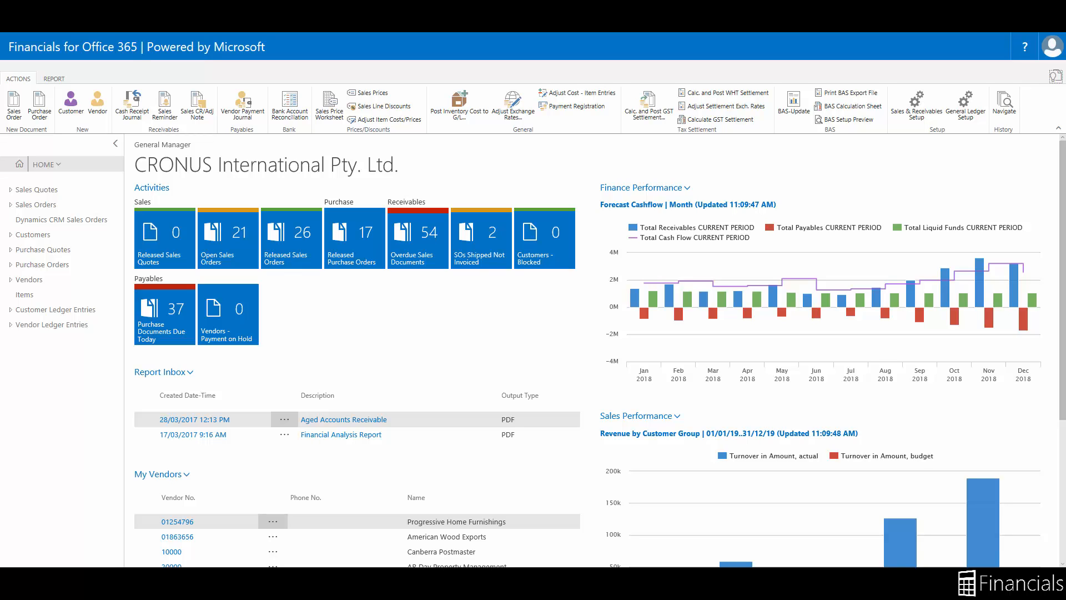
# In Accounting Periods, create a year of 12 one-month periods starting 01/12/2019.
pyautogui.click(1055, 76)
pyautogui.write('Accoun')
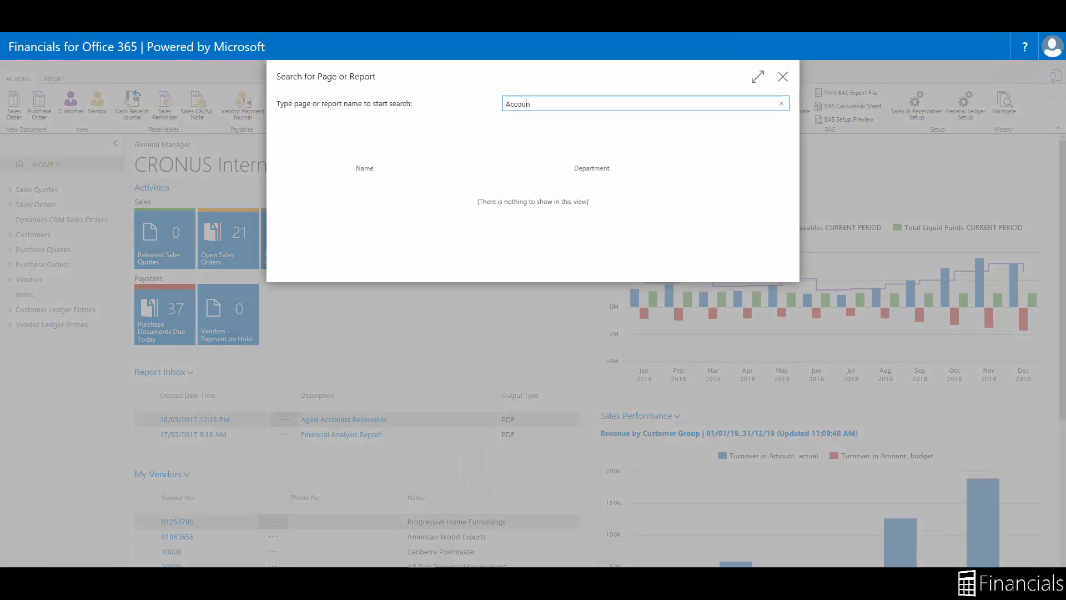
pyautogui.write('ting Periods')
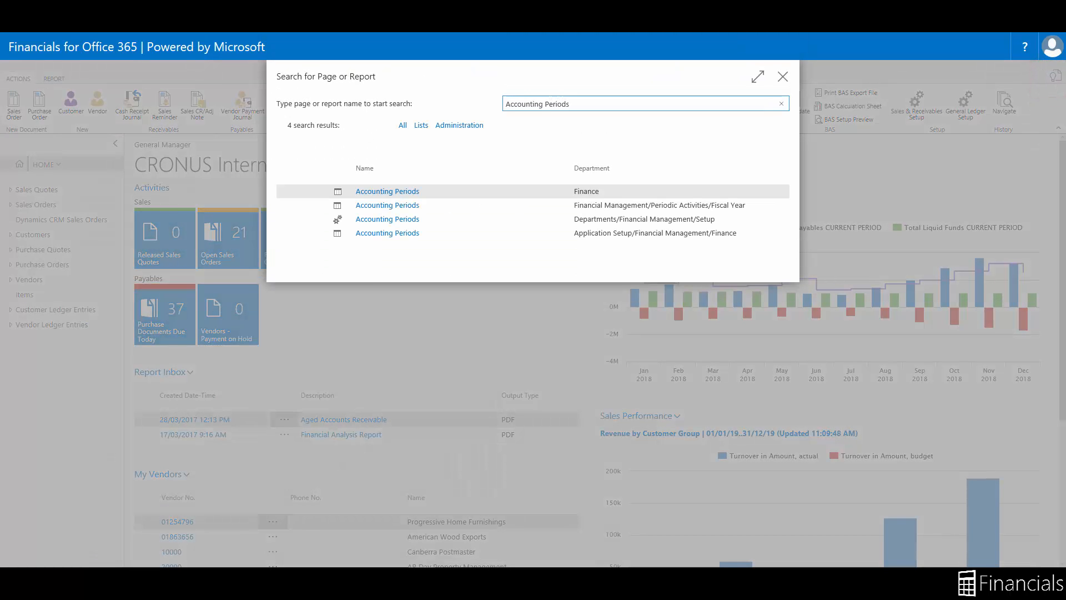
pyautogui.press('Return')
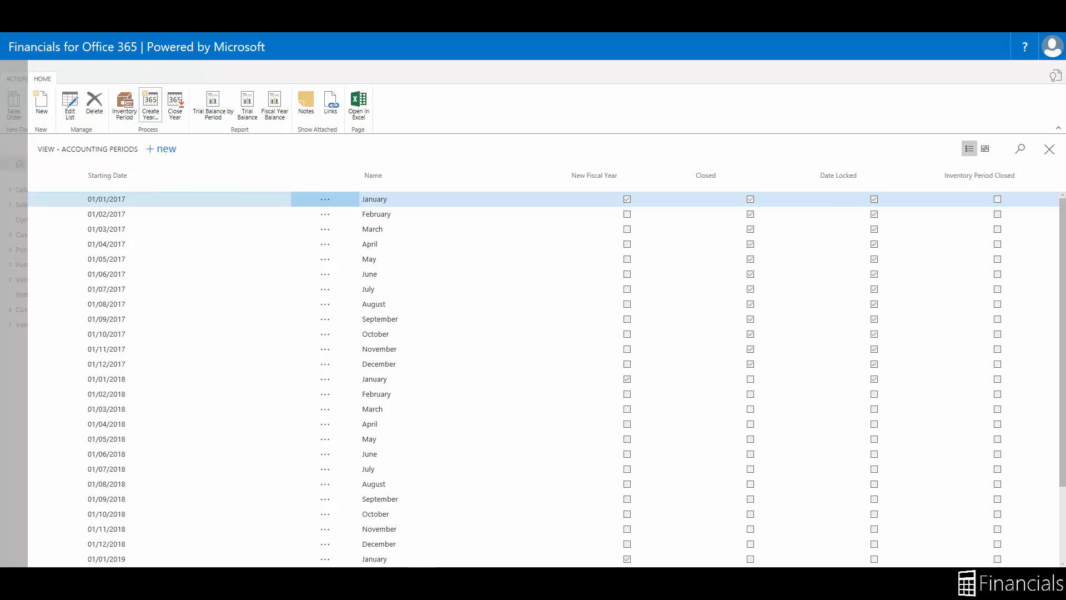
pyautogui.click(151, 104)
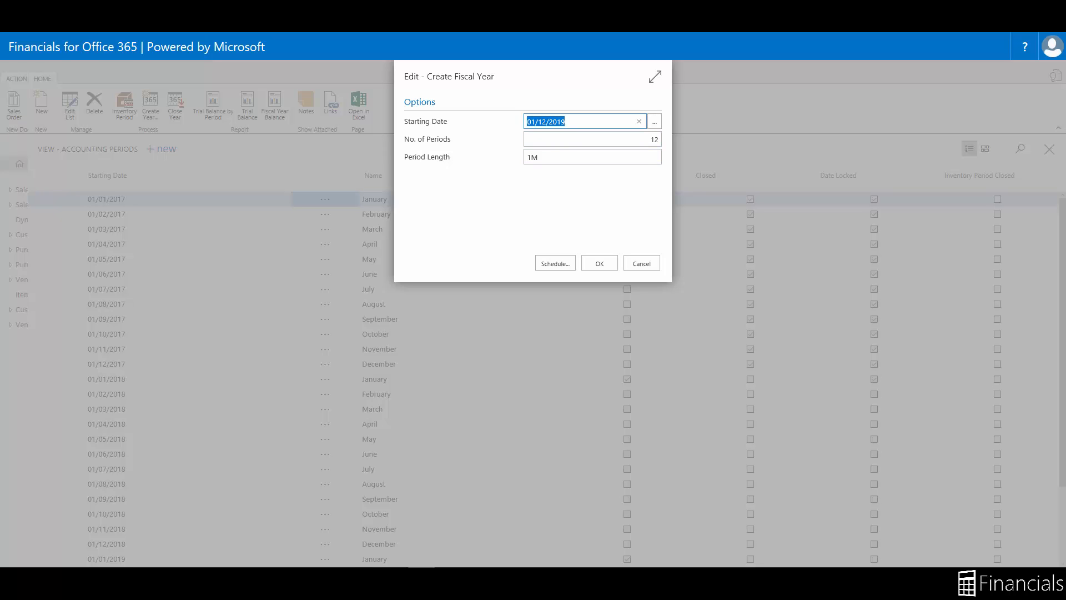
pyautogui.click(600, 262)
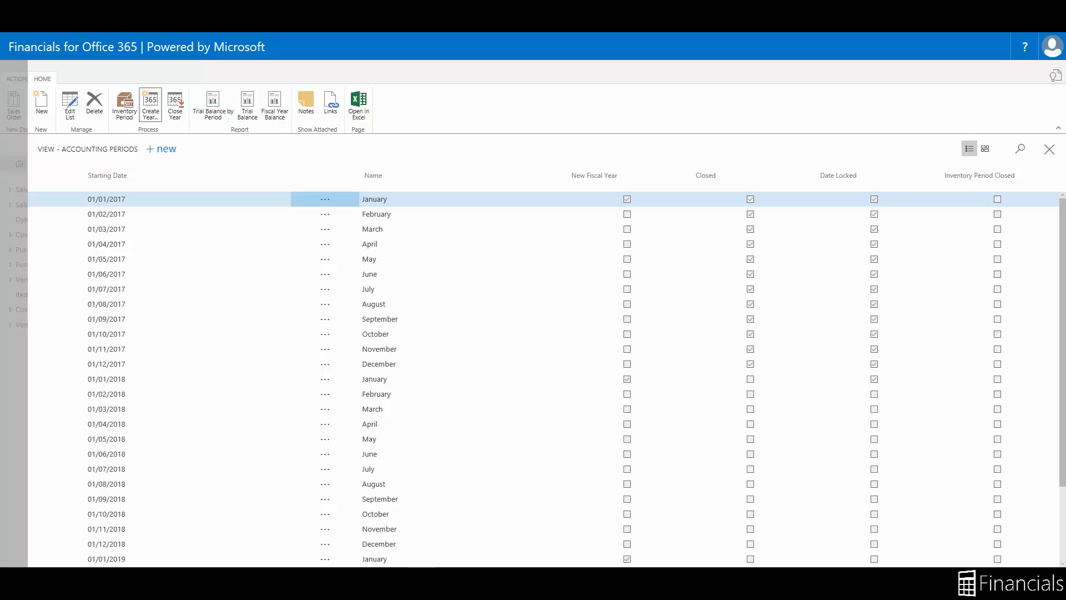
pyautogui.scroll(-3, 544, 378)
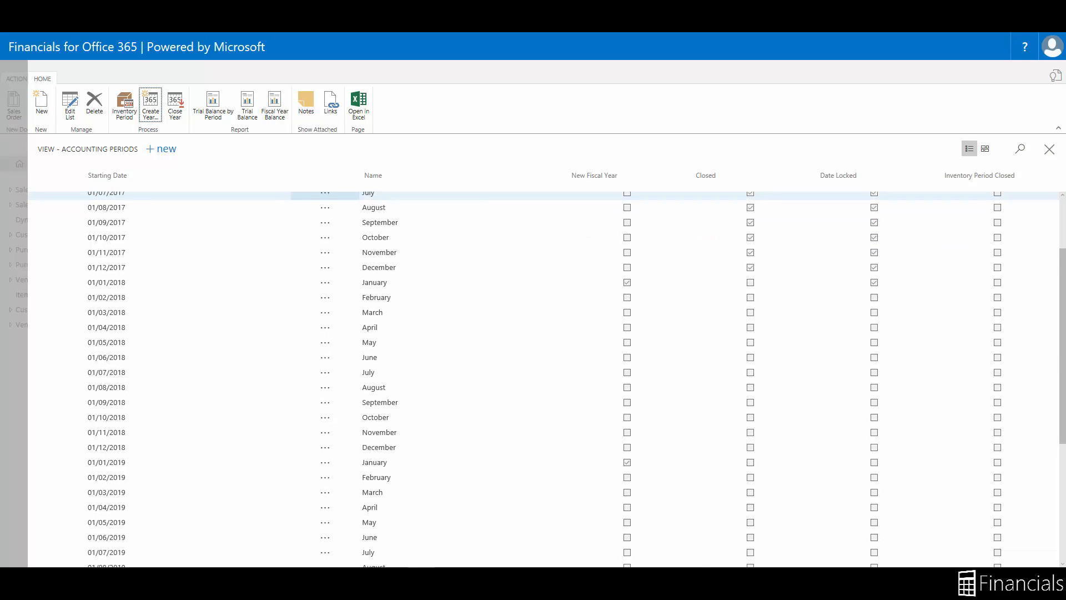
pyautogui.scroll(-8, 545, 378)
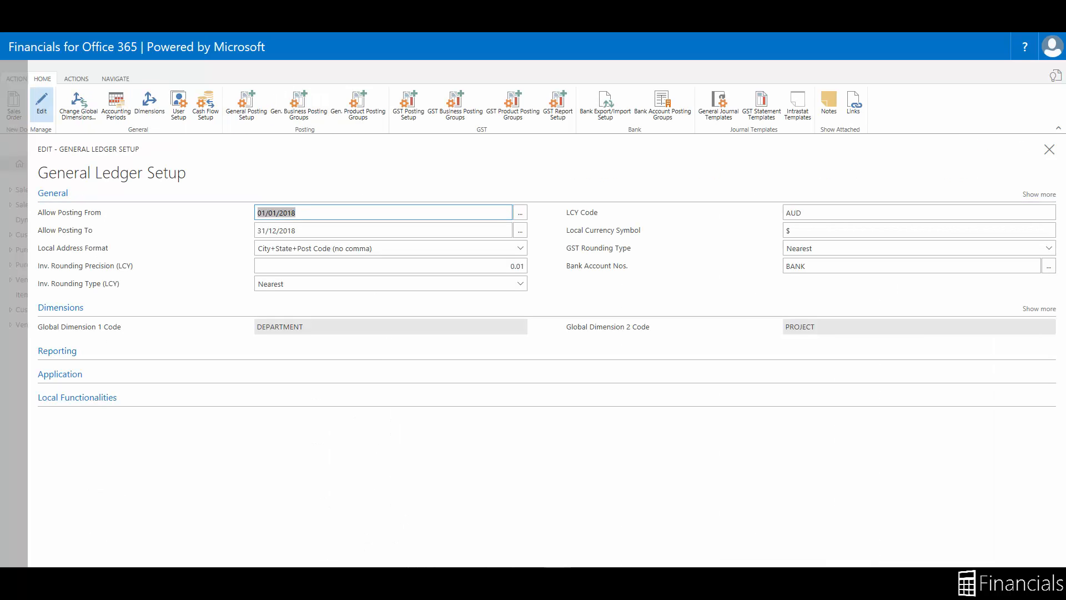
# Open the help articles for General Ledger Setup, Allow Posting From and New Fiscal Year.
pyautogui.click(1025, 46)
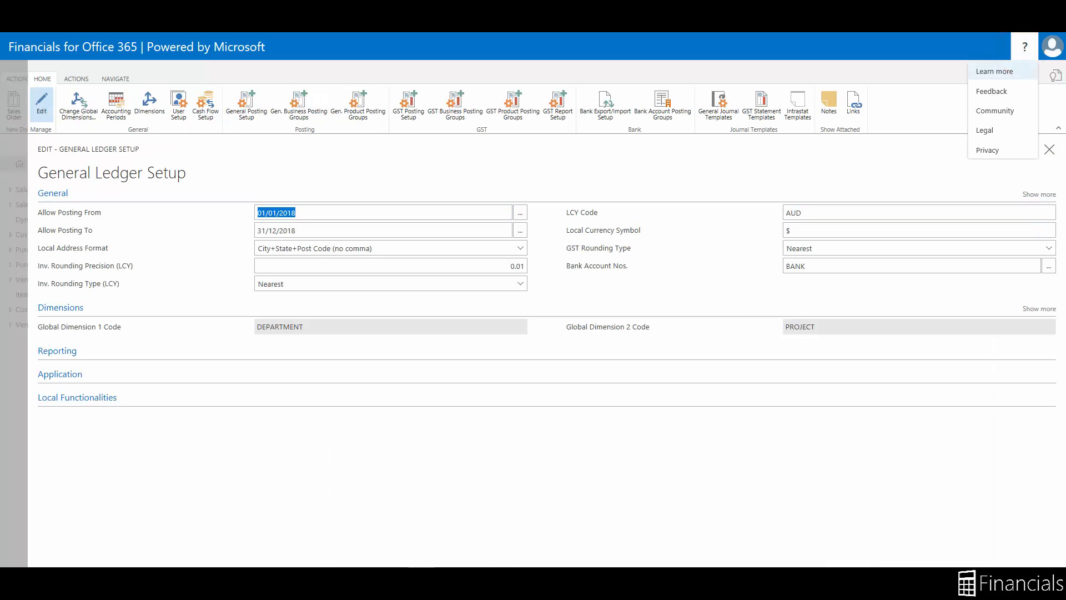
pyautogui.click(1006, 73)
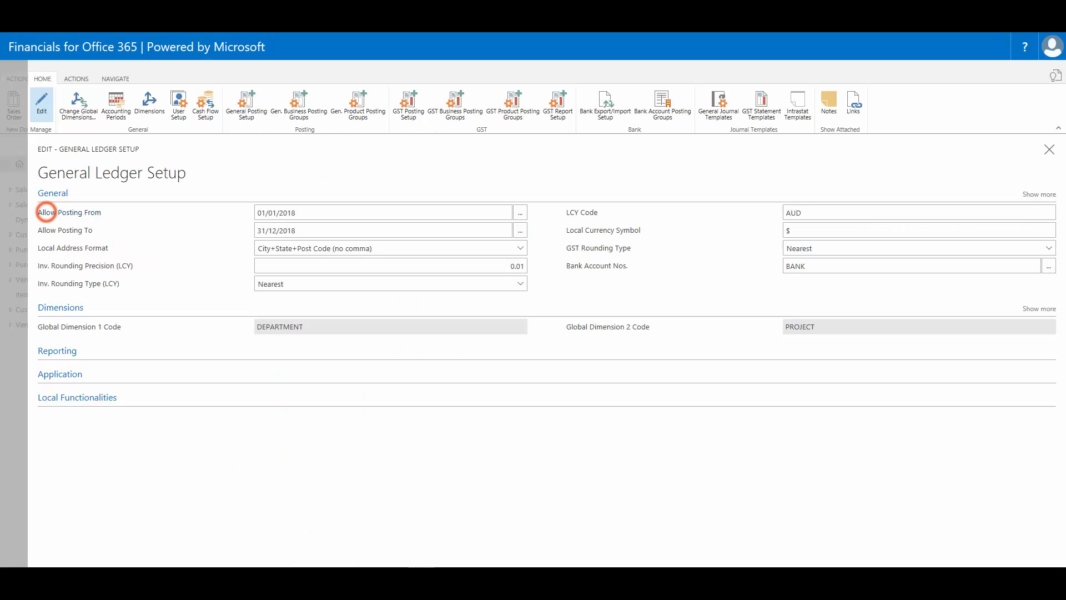
pyautogui.moveTo(61, 213)
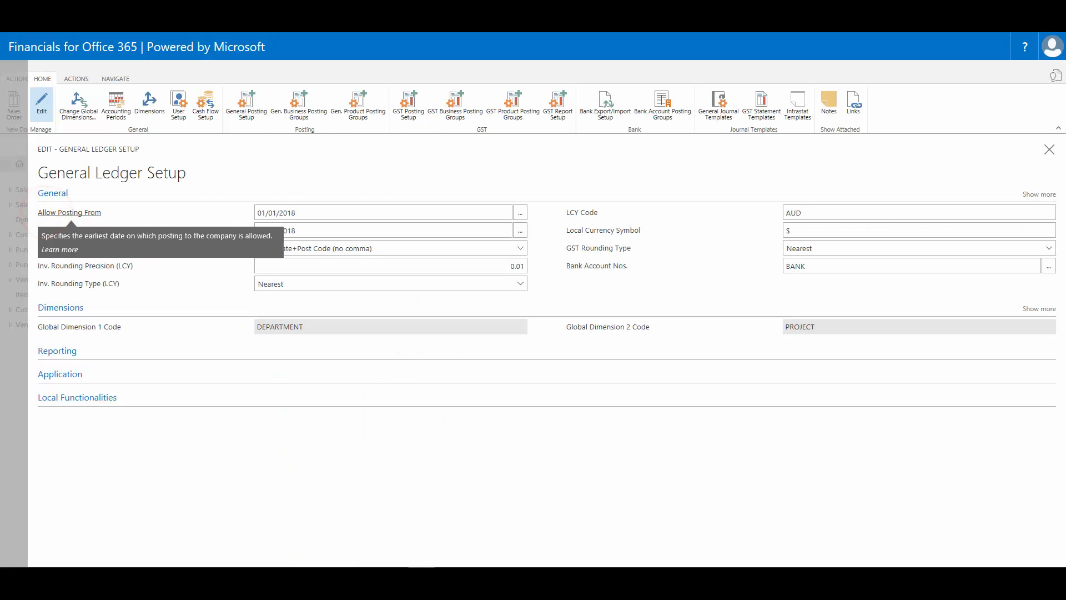
pyautogui.click(60, 249)
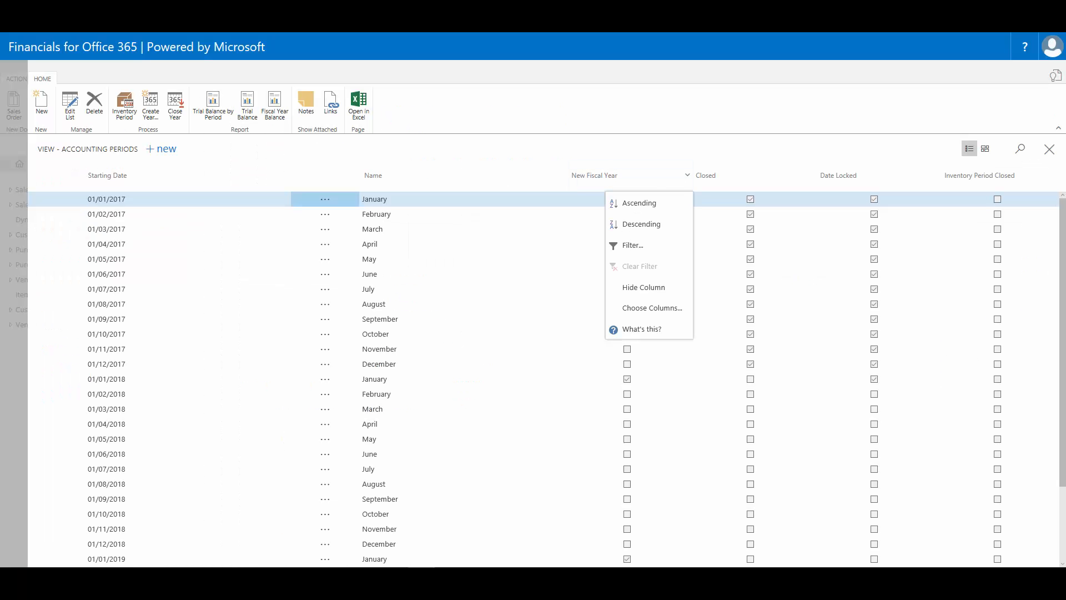
pyautogui.click(633, 329)
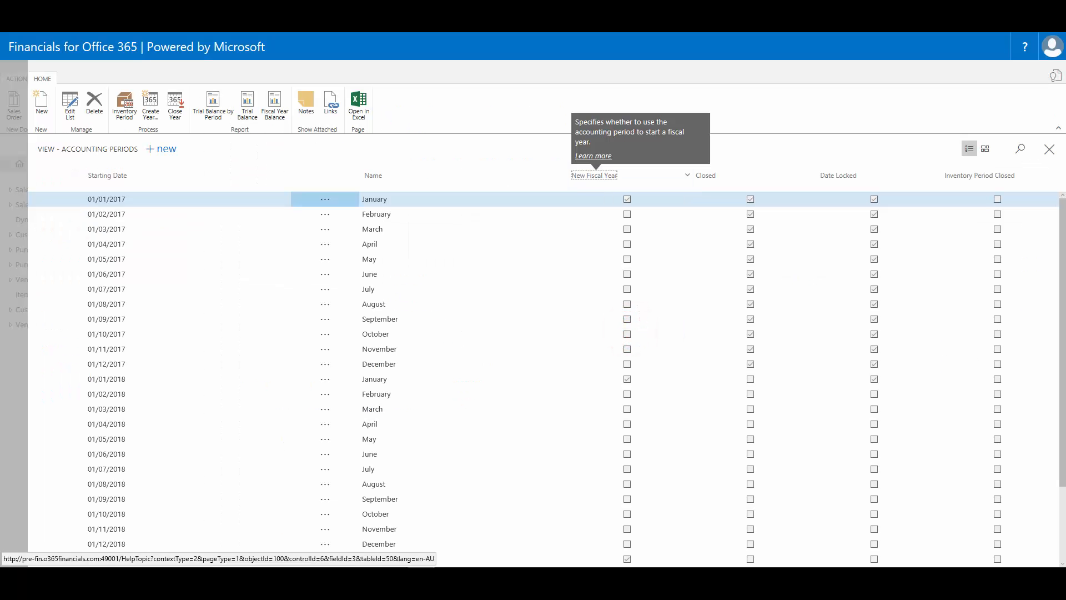
pyautogui.click(593, 156)
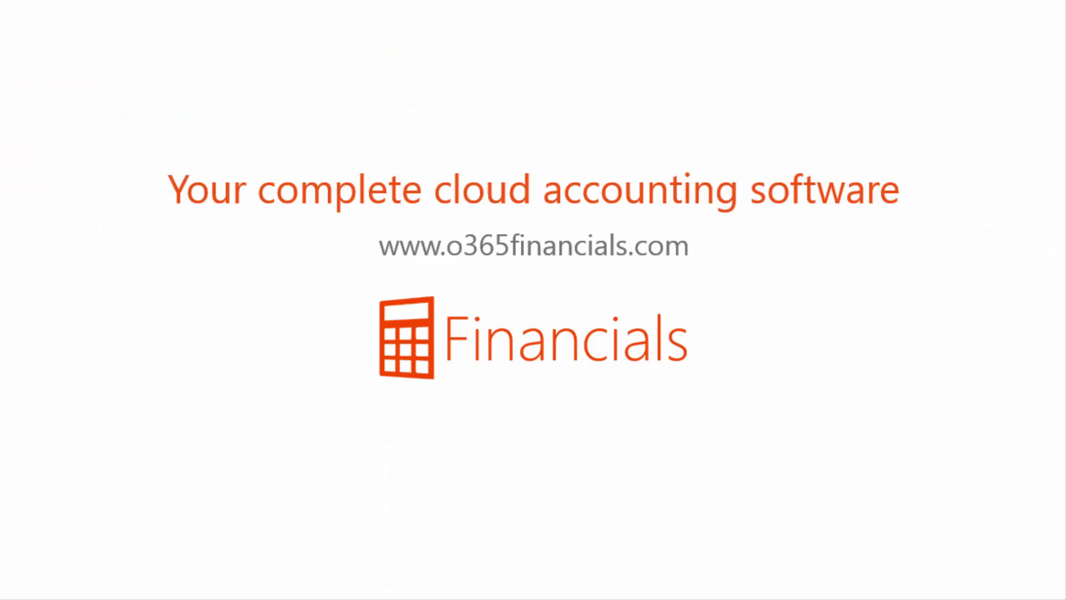